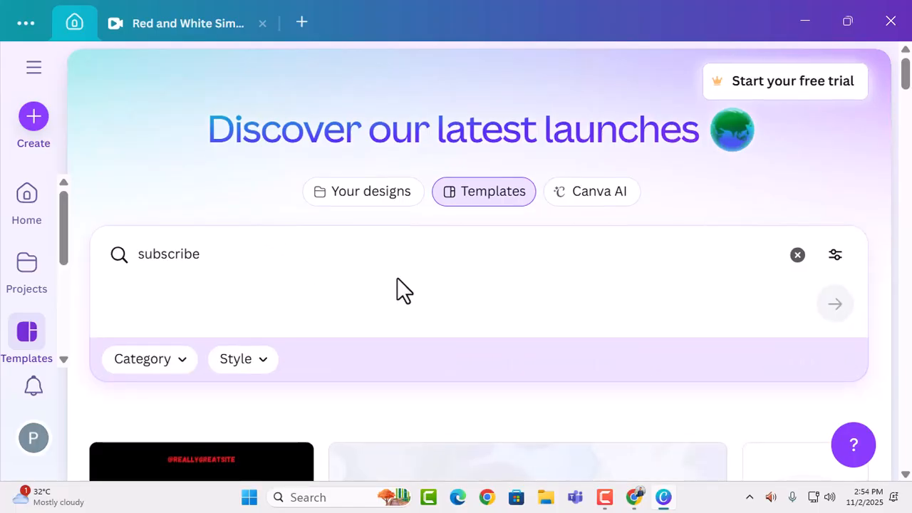
Find the Red and White Modern Subscribe Button Video template among the subscribe templates and open it for customizing.
scroll(401, 292, "down", 5)
scroll(403, 288, "down", 1)
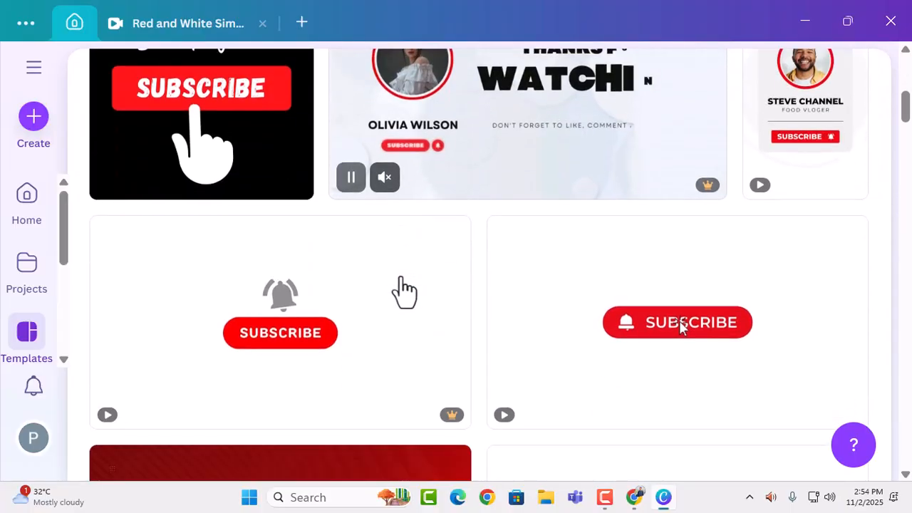
scroll(518, 341, "down", 3)
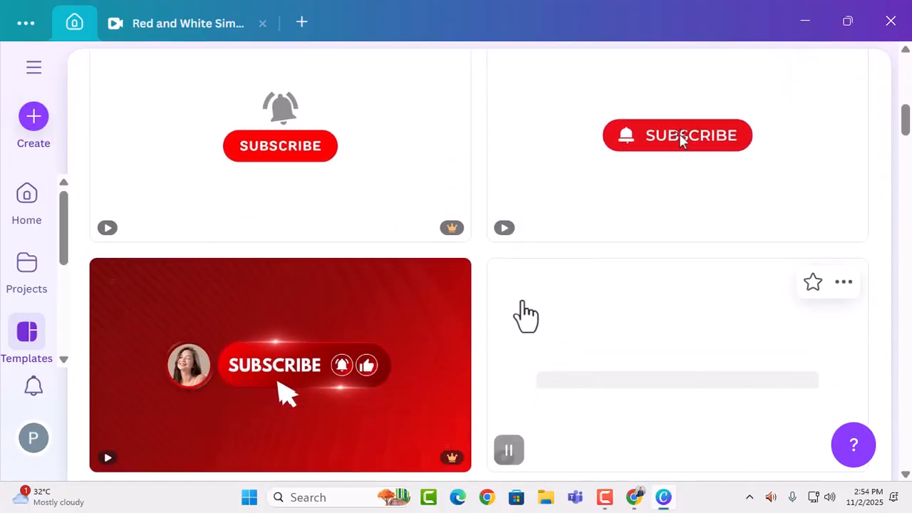
scroll(530, 320, "down", 3)
scroll(531, 317, "up", 3)
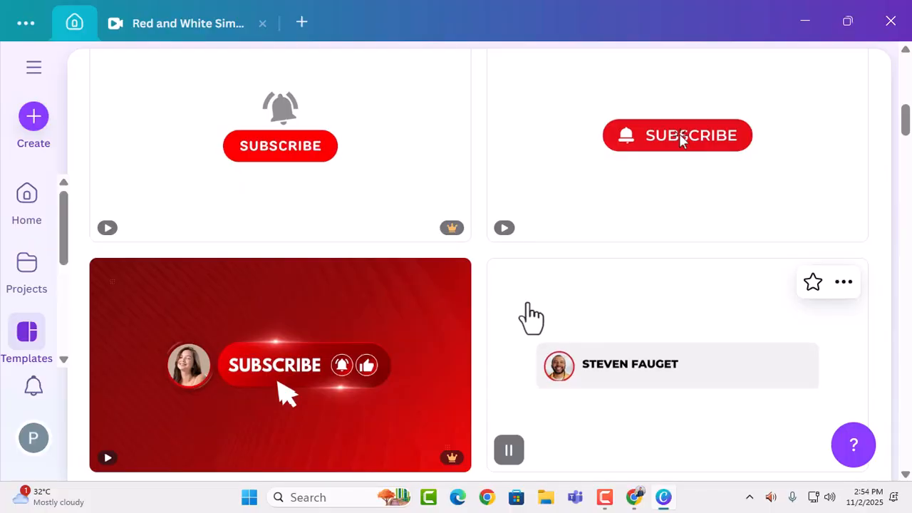
scroll(530, 315, "down", 1)
scroll(545, 307, "down", 1)
scroll(541, 299, "down", 1)
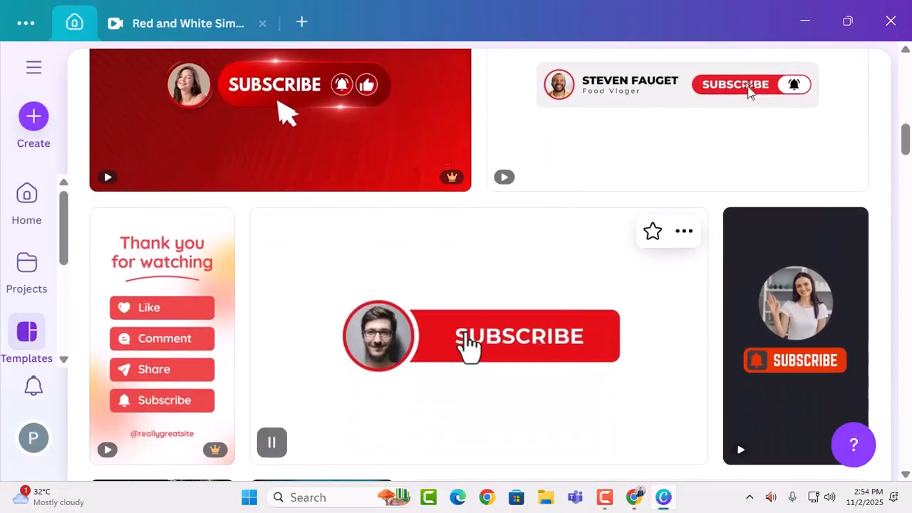
left_click(470, 346)
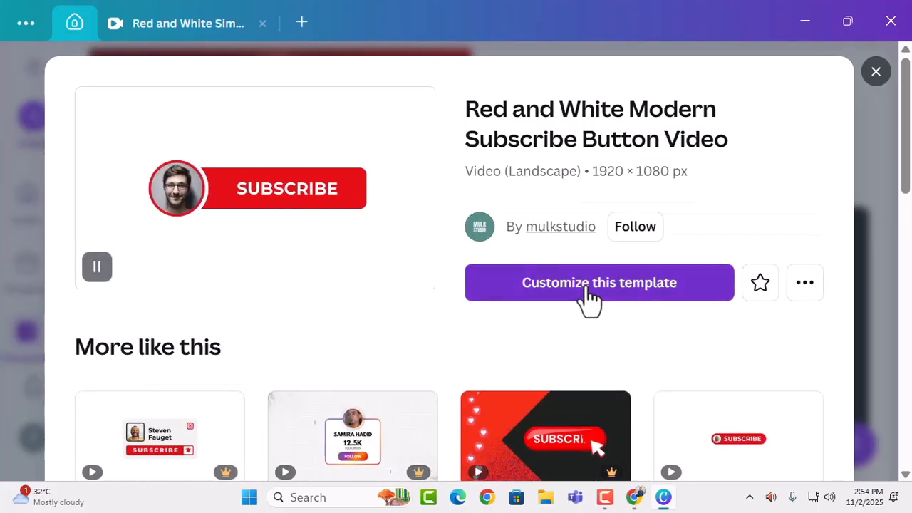
left_click(589, 285)
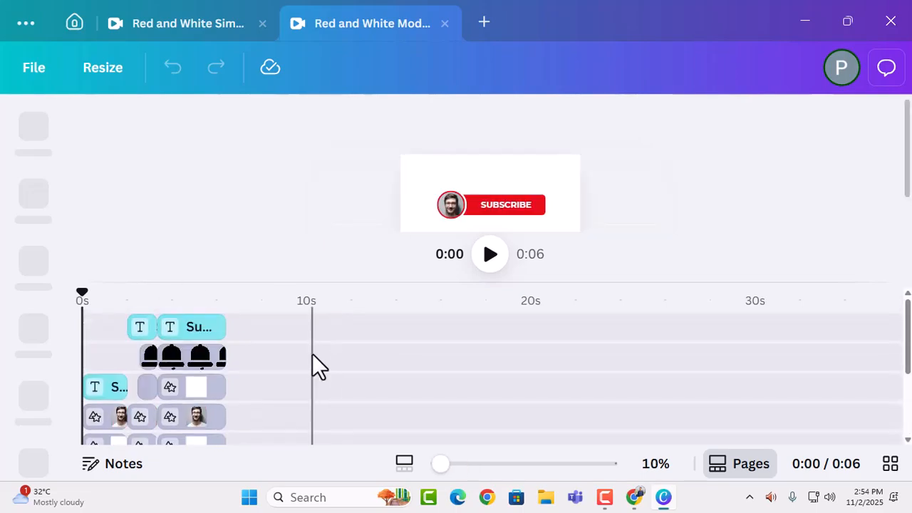
Remove the man's portrait photo from the circular frames in the last and first clips of the timeline.
scroll(271, 360, "down", 3)
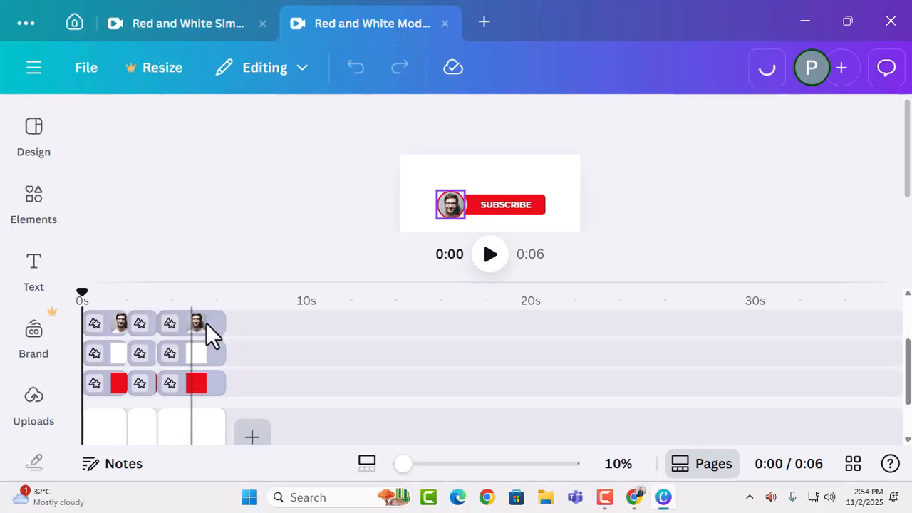
left_click(206, 323)
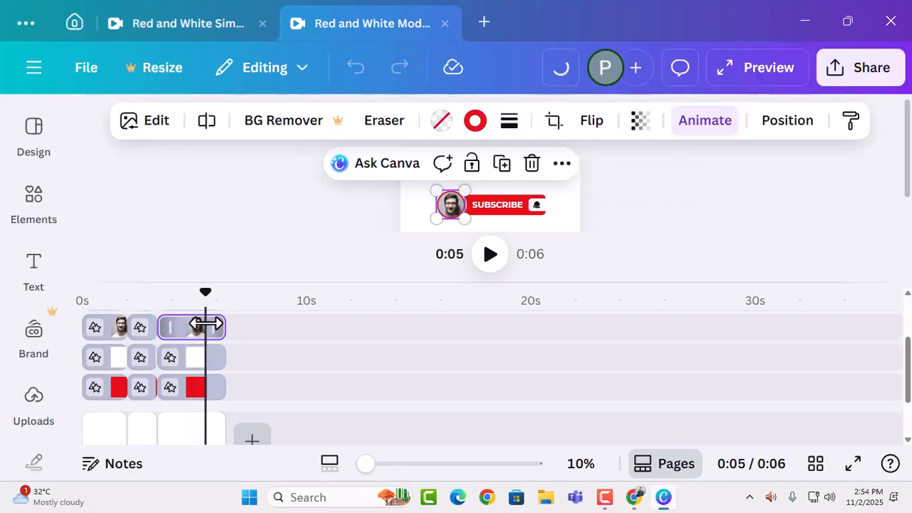
key("Delete")
left_click(115, 332)
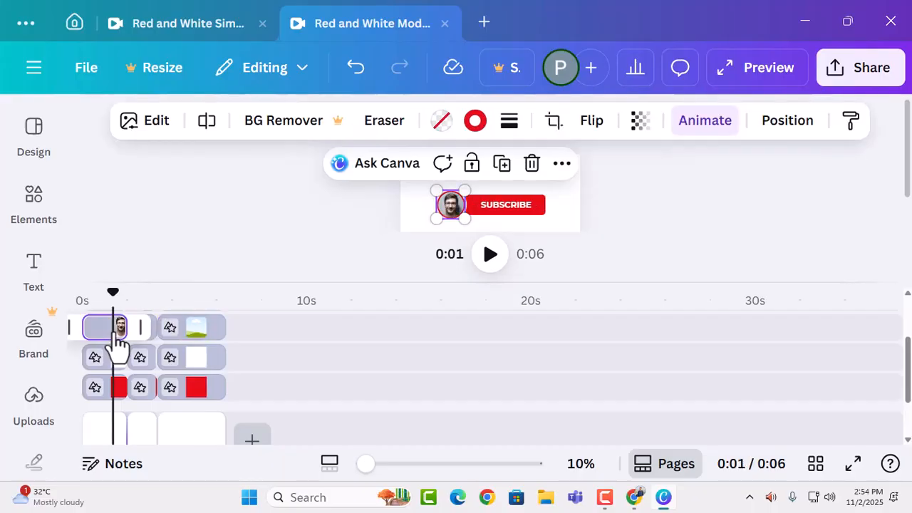
Fill the first clip's empty circular frame with the white-background Preyo Promo logo from the logo&banner folder.
scroll(261, 356, "up", 2)
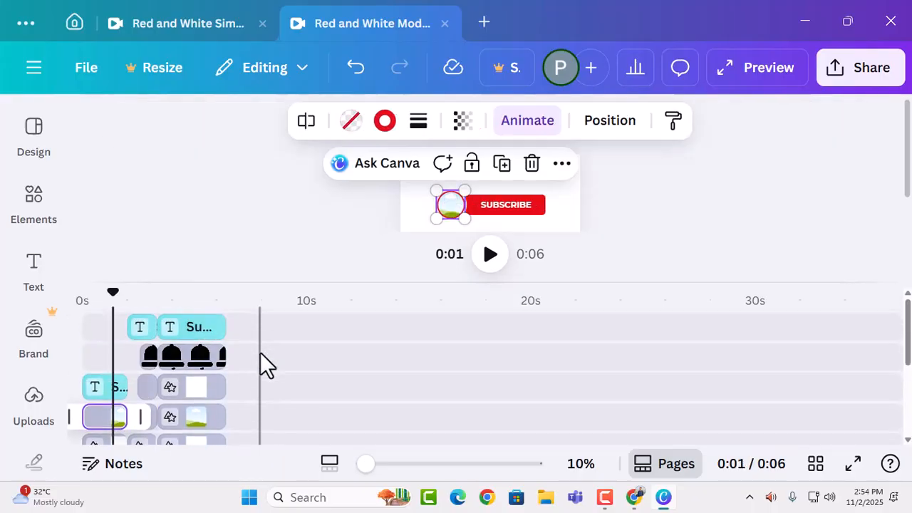
scroll(260, 352, "down", 3)
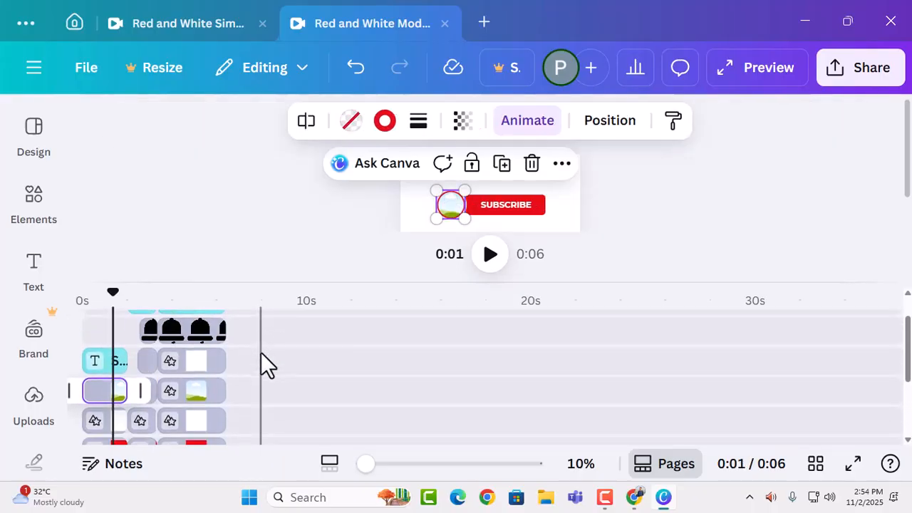
scroll(261, 352, "up", 3)
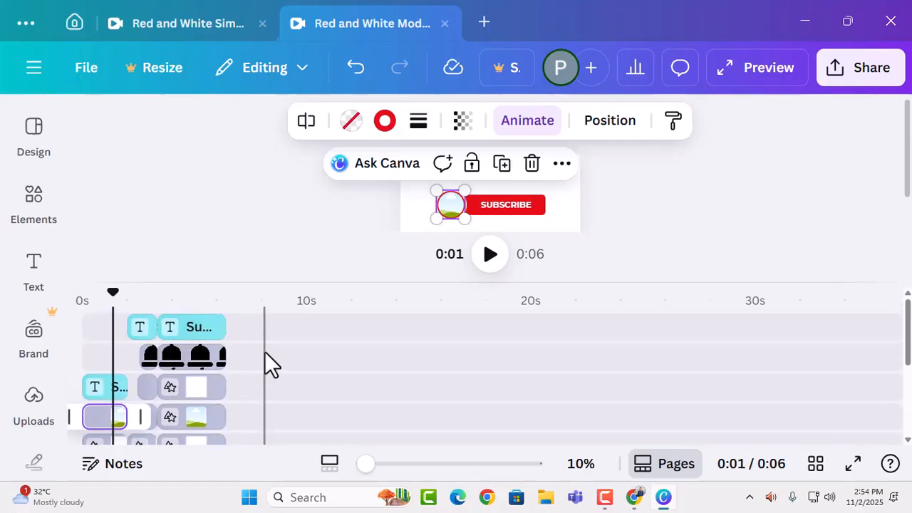
left_click(547, 498)
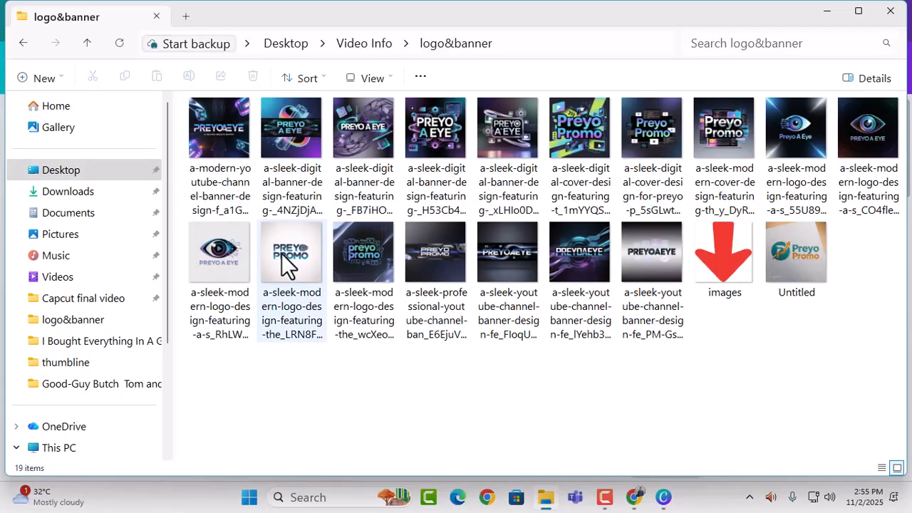
left_click_drag(289, 253, 452, 204)
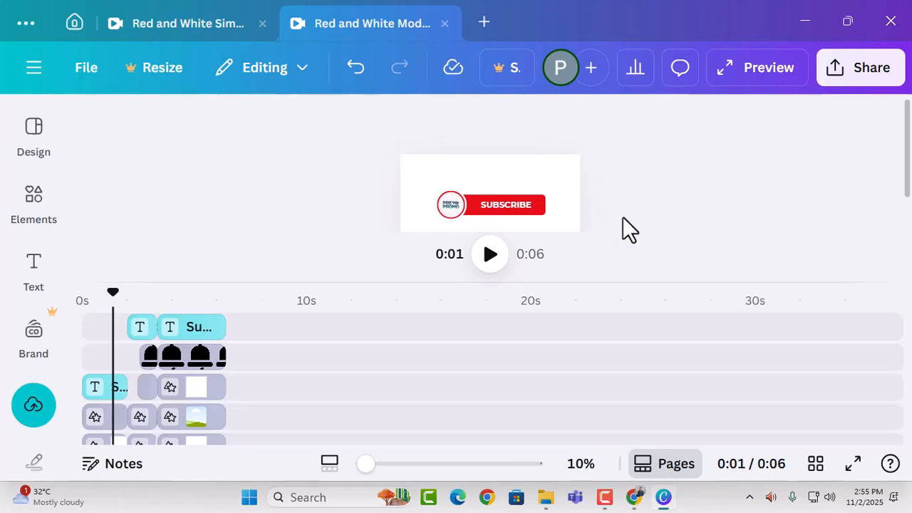
Delete the last and middle circular photo frame clips from the timeline, leaving only the first one with the logo.
left_click_drag(402, 464, 443, 464)
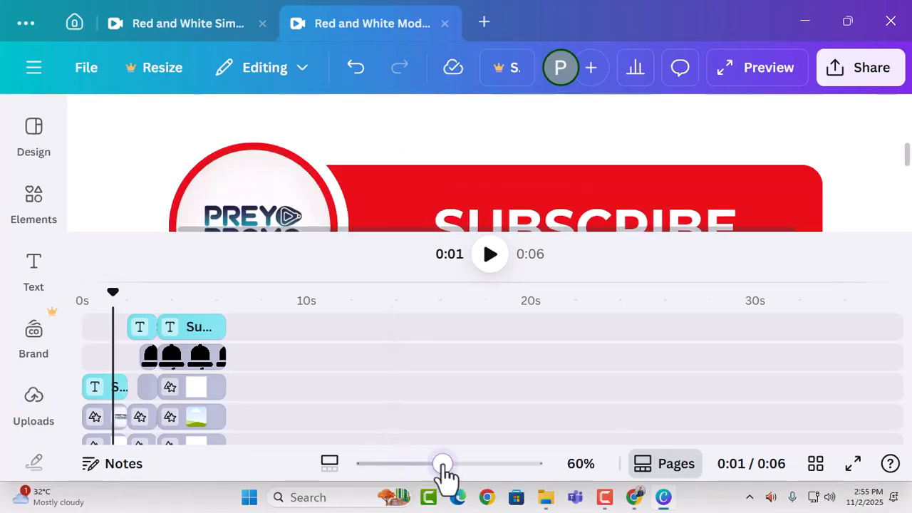
scroll(554, 171, "down", 2)
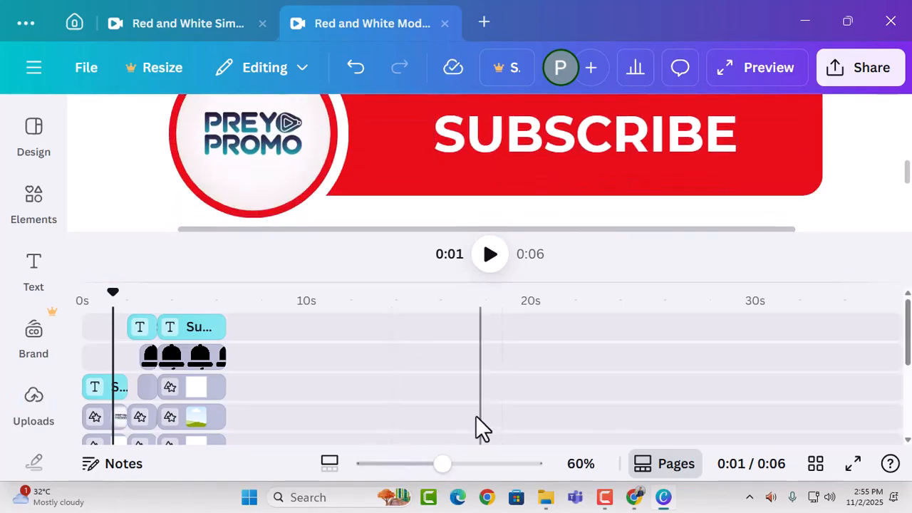
left_click(422, 463)
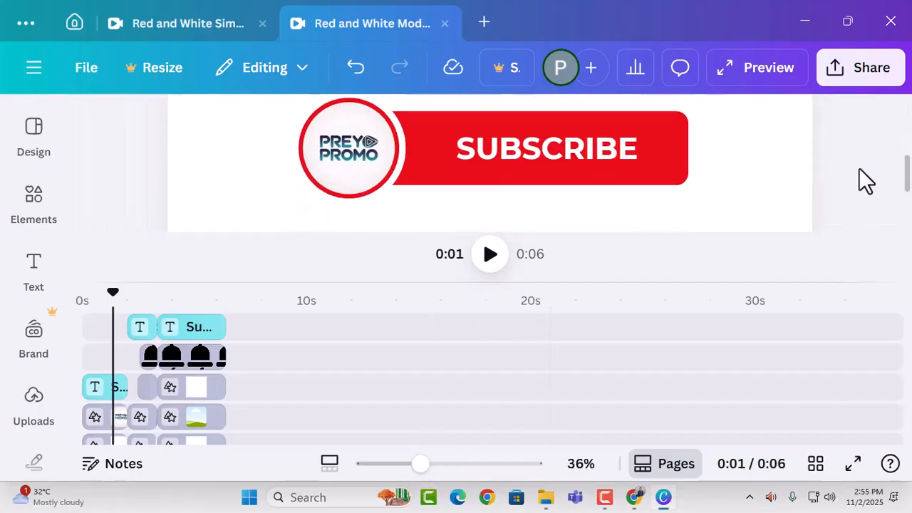
left_click(203, 432)
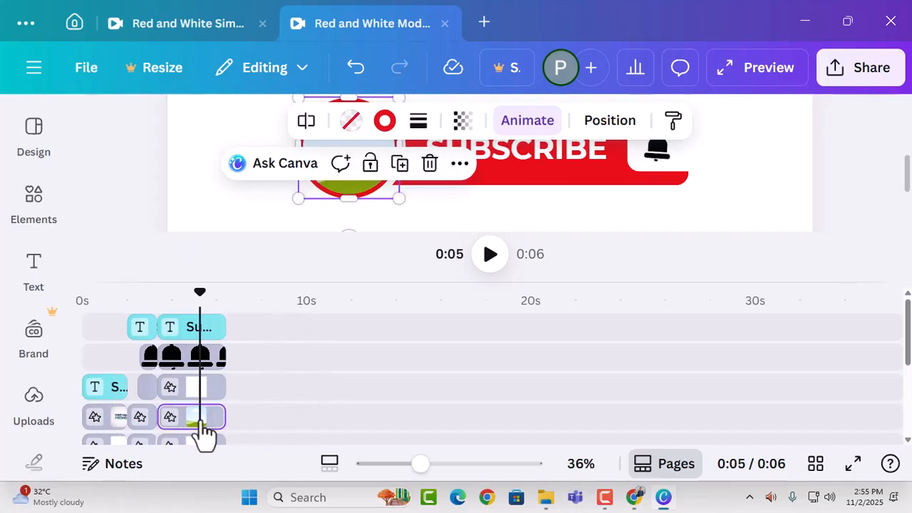
left_click_drag(203, 432, 158, 432)
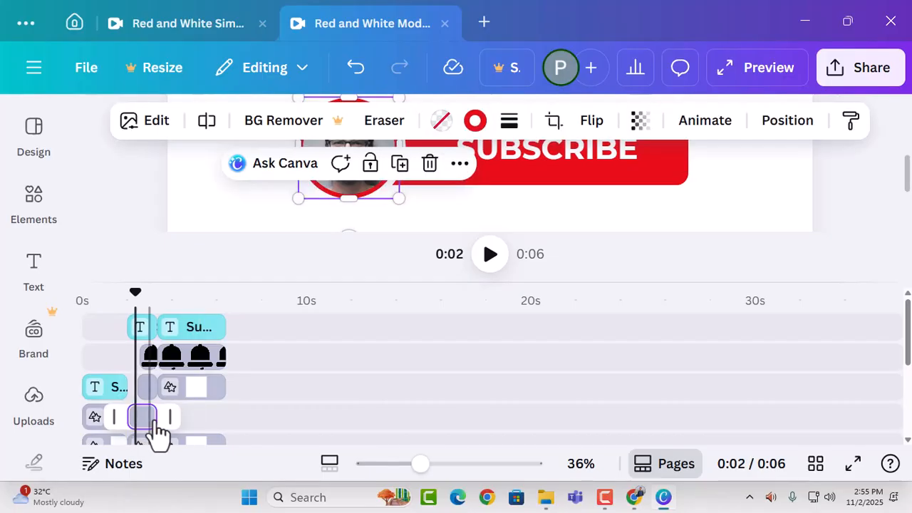
key("Delete")
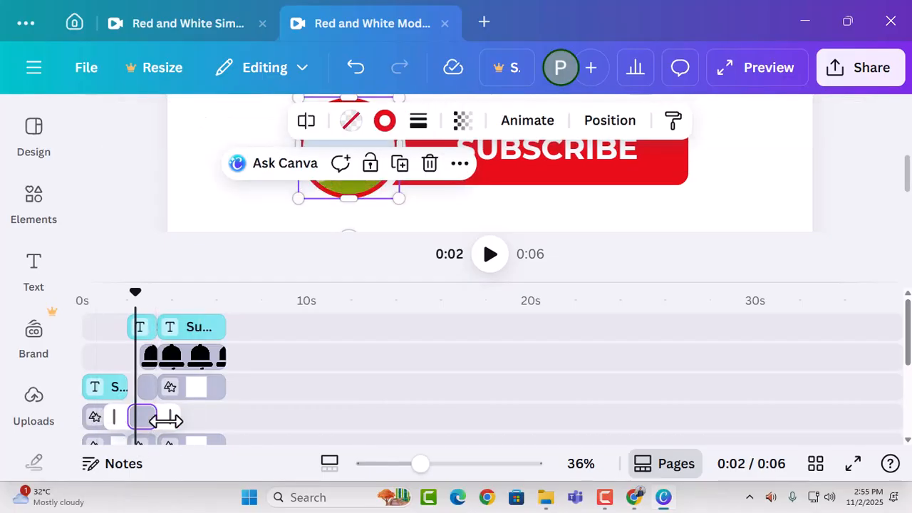
left_click(153, 432)
Extend the Preyo Promo logo clip on the timeline so it runs almost to the end of the video.
left_click(117, 424)
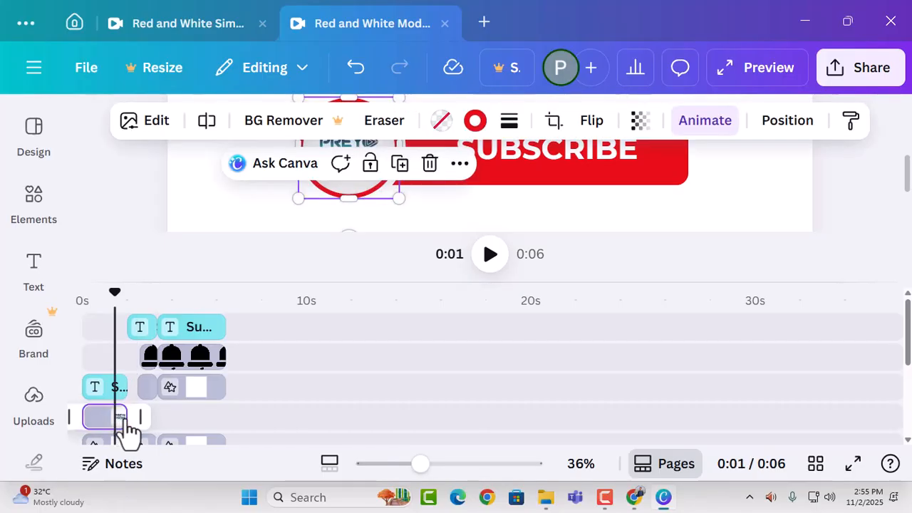
left_click_drag(137, 417, 227, 421)
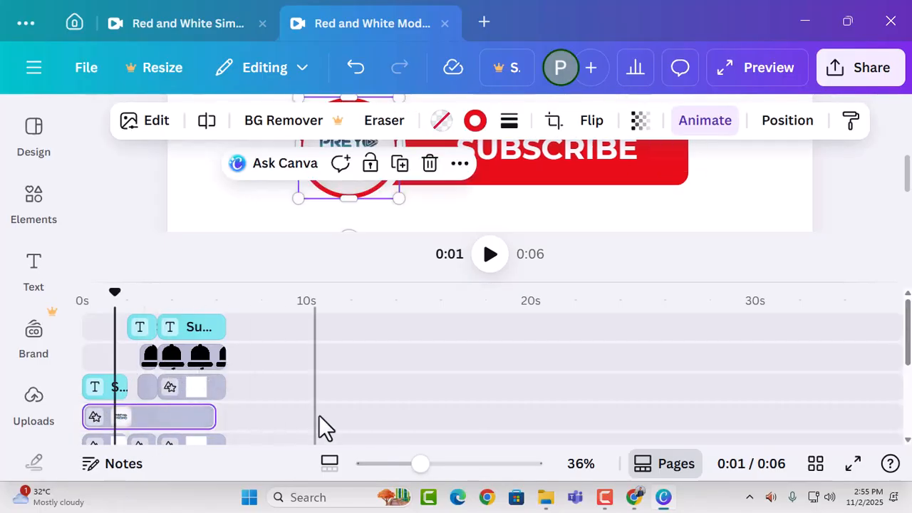
scroll(301, 380, "down", 3)
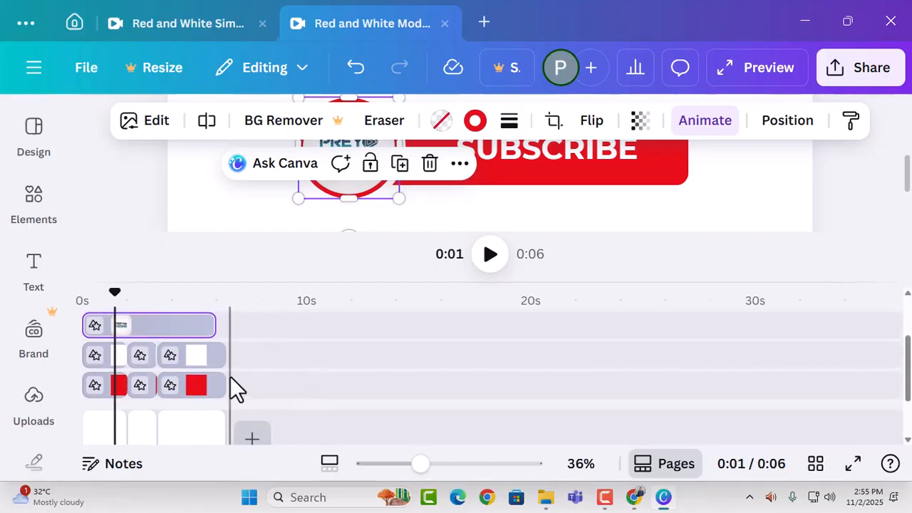
Play the video from the beginning to check the logo and subscribe button animation.
scroll(235, 387, "up", 3)
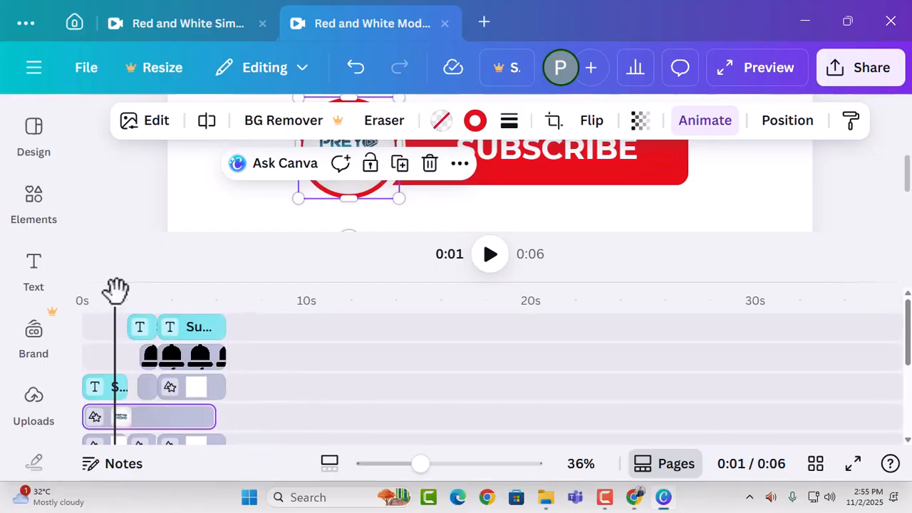
left_click_drag(116, 288, 31, 292)
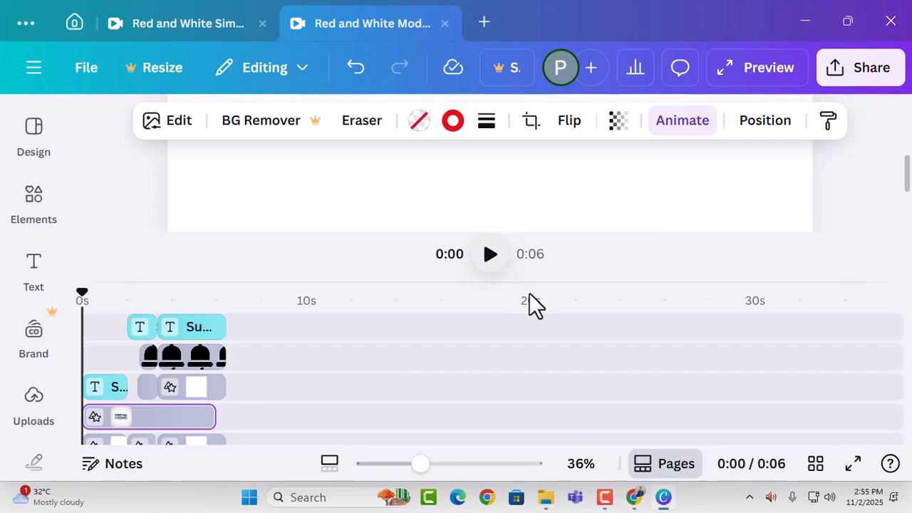
key("space")
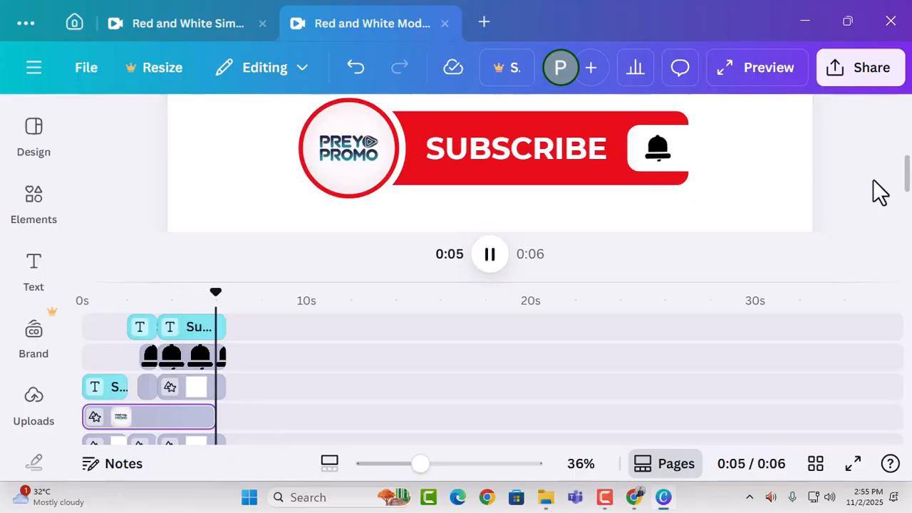
Download the finished design as an MP4 video at 1080p (HD) quality.
left_click(868, 71)
scroll(684, 299, "down", 3)
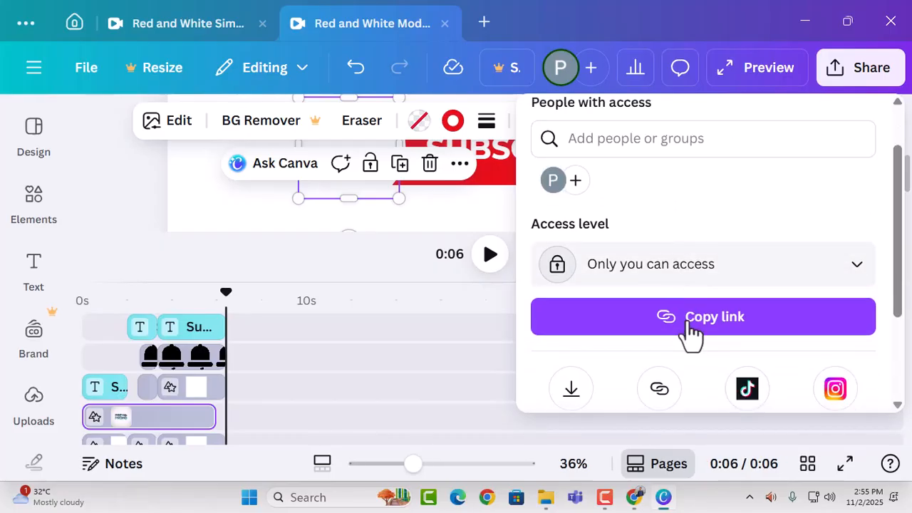
left_click(572, 274)
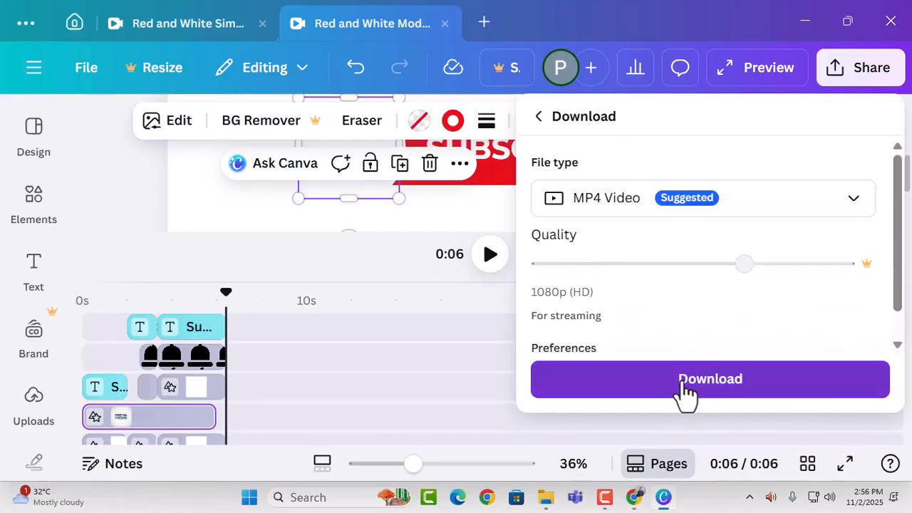
left_click(685, 385)
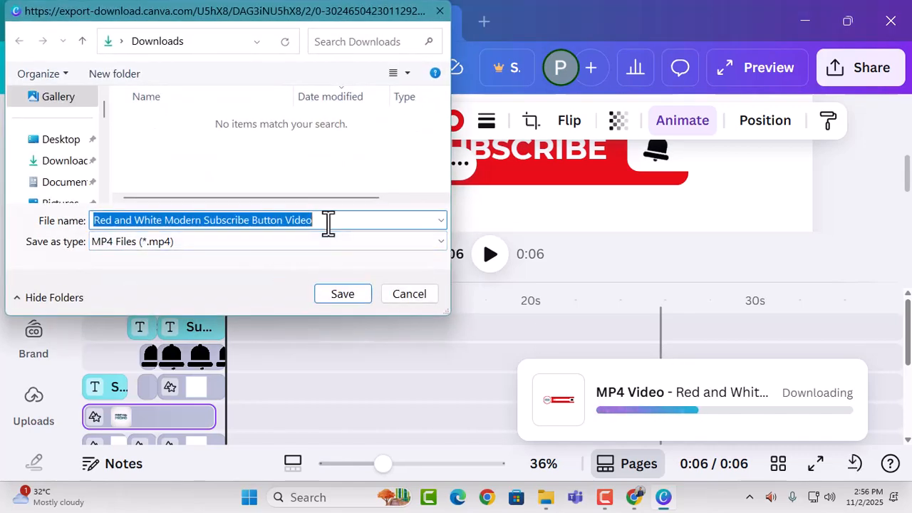
Save the exported video as "Preyo pROMO1" in the logo&banner folder inside Video Info on the Desktop.
type("Preyo pROMO1")
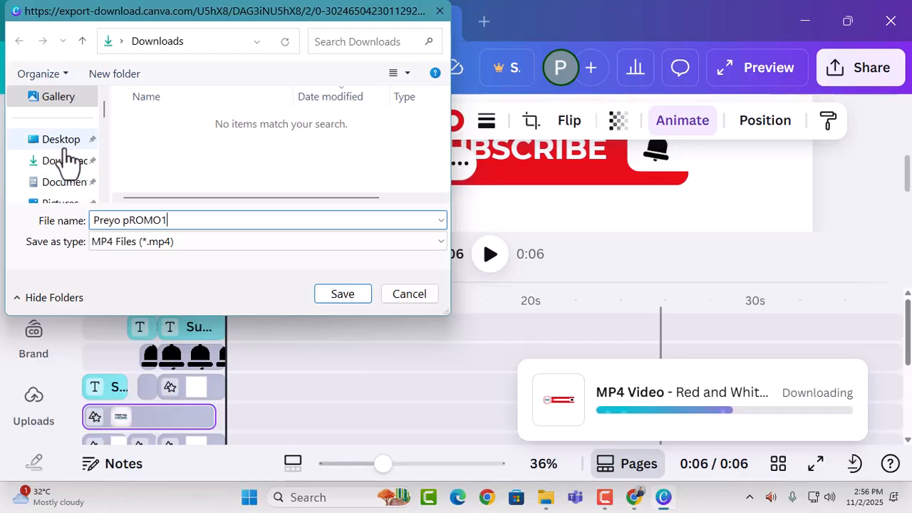
left_click(63, 143)
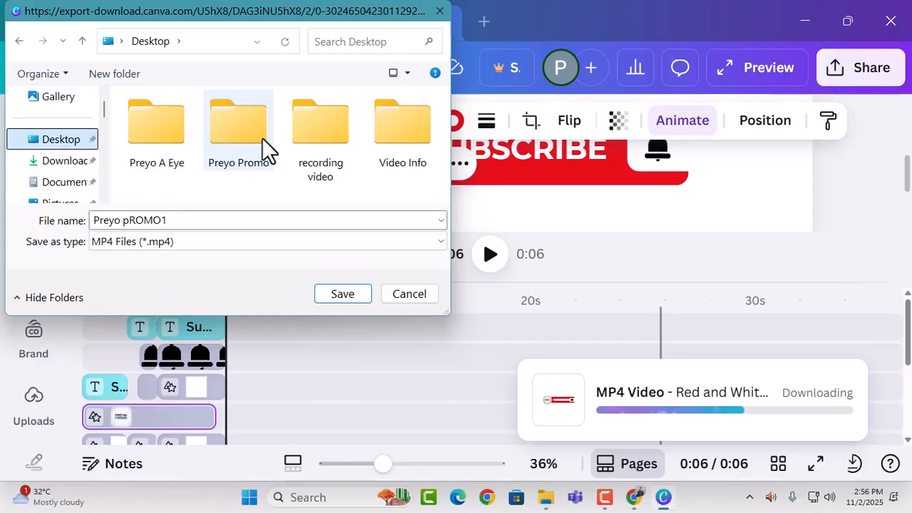
double_click(390, 136)
double_click(212, 122)
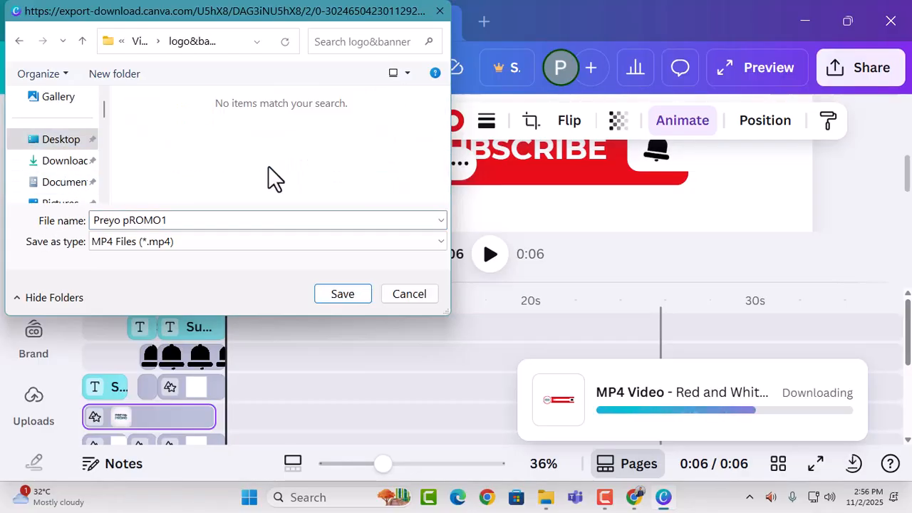
left_click(346, 296)
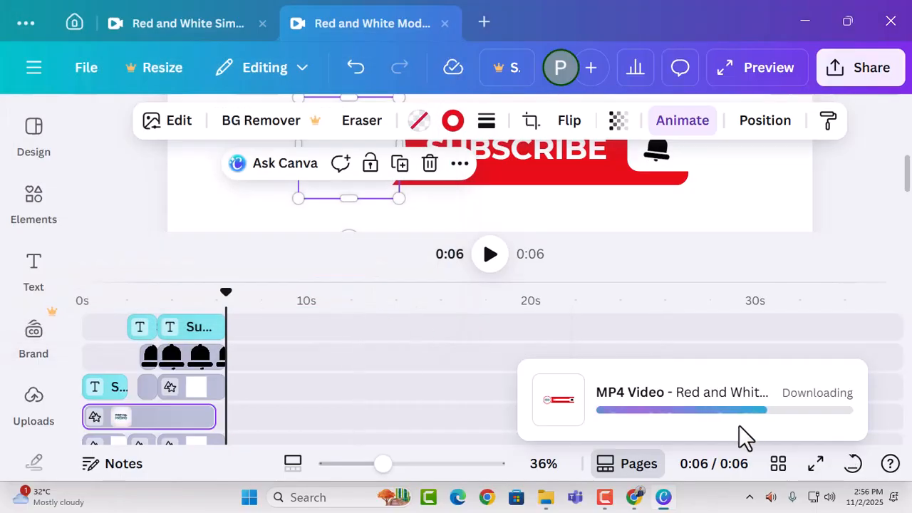
Check the exported video in the logo&banner folder and switch to the other open Canva design with the Preyo A Eye subscribe button.
left_click(809, 24)
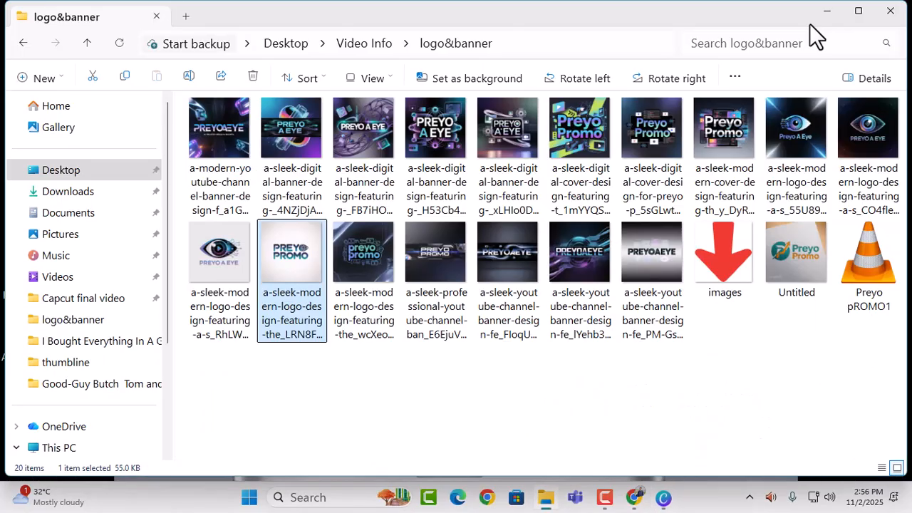
left_click(663, 496)
left_click(185, 24)
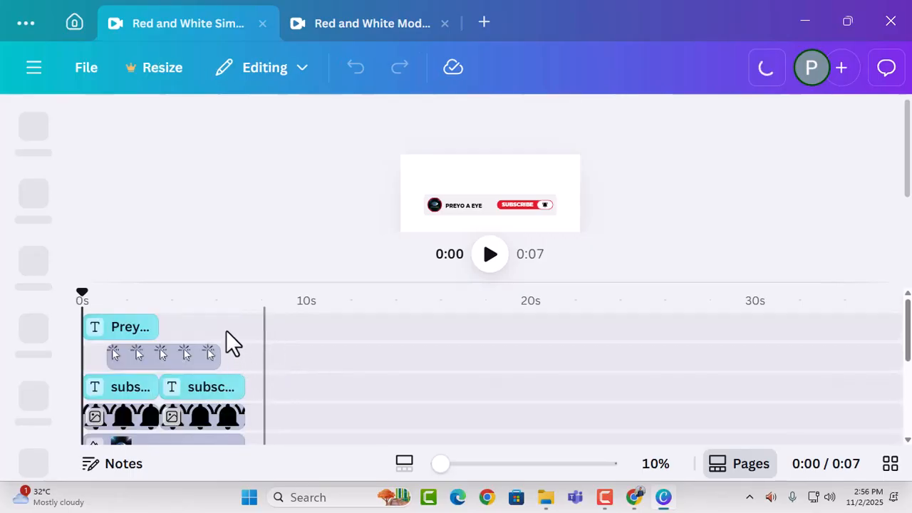
Enlarge the canvas view to 24%, play the Preyo A Eye subscribe animation through, and return the playhead to the start.
scroll(248, 364, "down", 1)
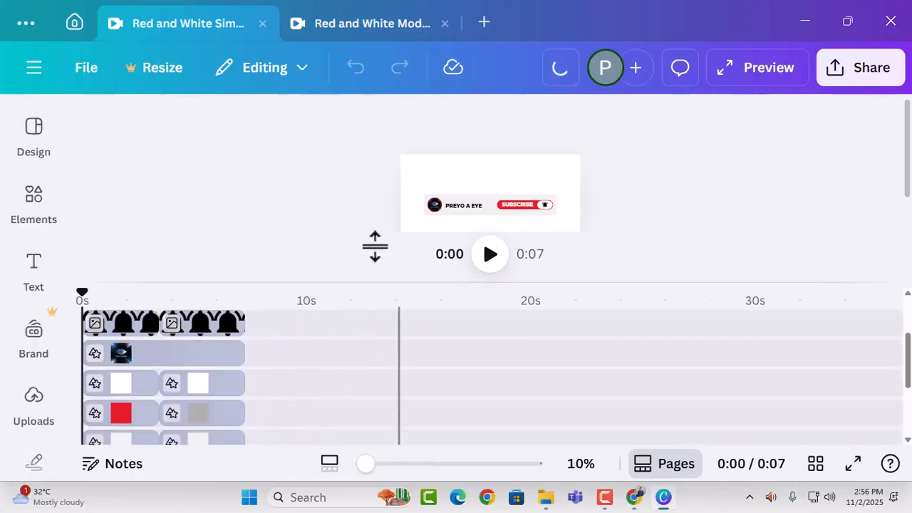
left_click(403, 468)
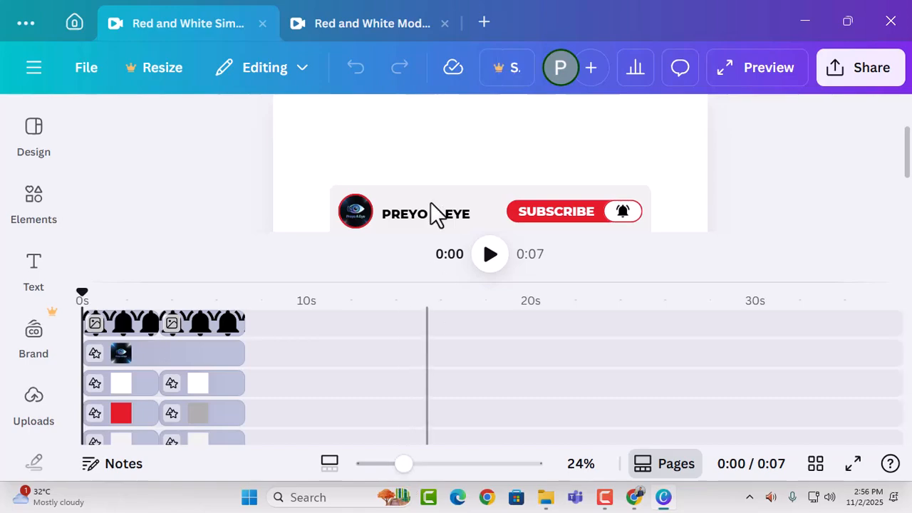
scroll(542, 185, "down", 1)
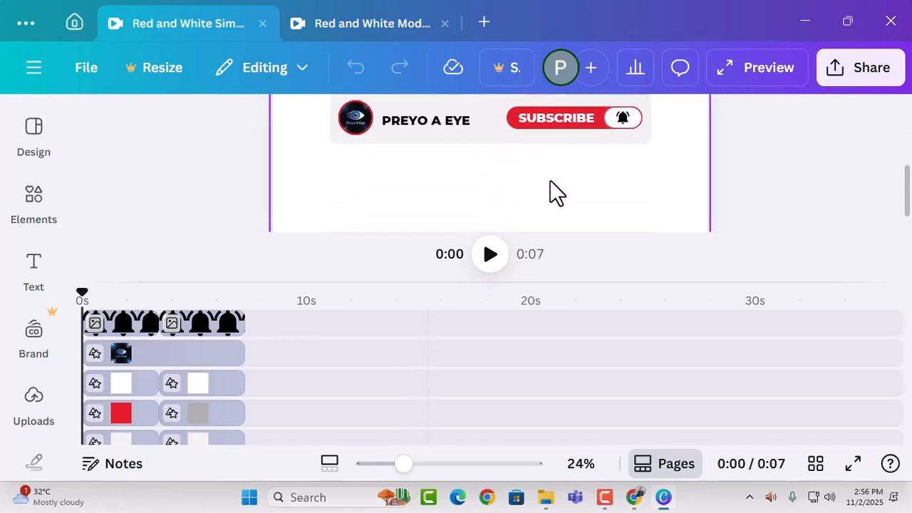
left_click(490, 255)
scroll(779, 171, "up", 1)
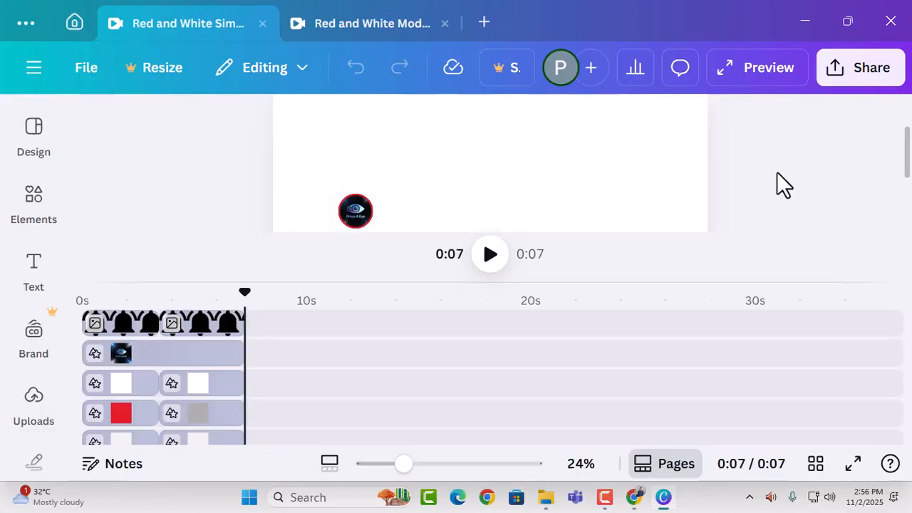
left_click_drag(247, 289, 10, 316)
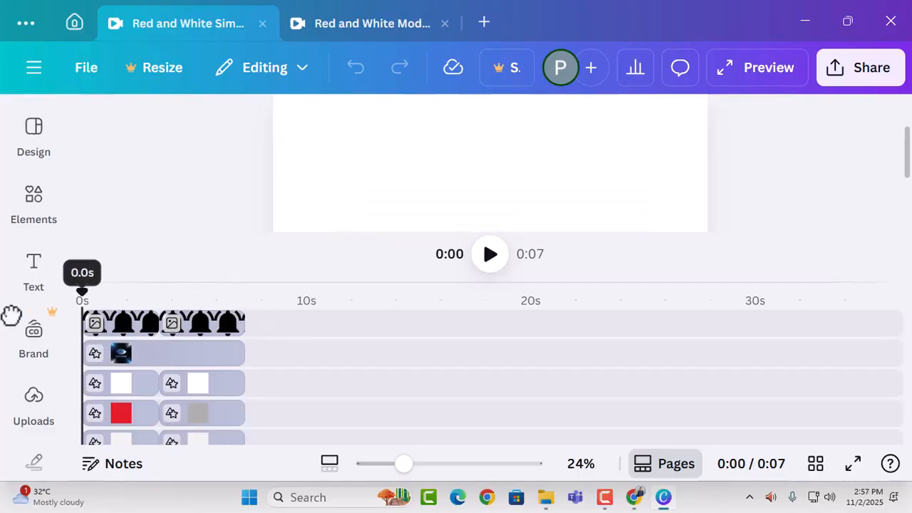
Change the channel name text beside the logo from "PREYO A EYE" to "PREYO PROMO".
scroll(440, 196, "up", 2)
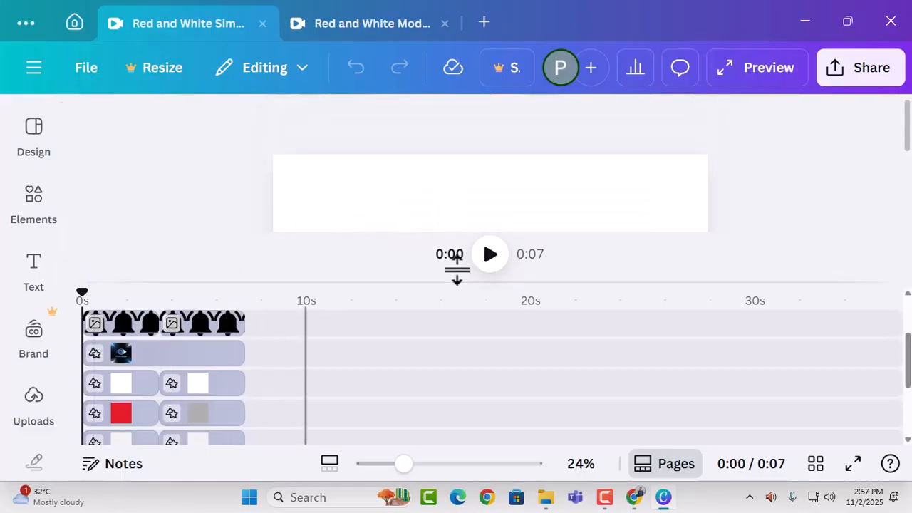
scroll(278, 342, "down", 2)
scroll(271, 345, "up", 3)
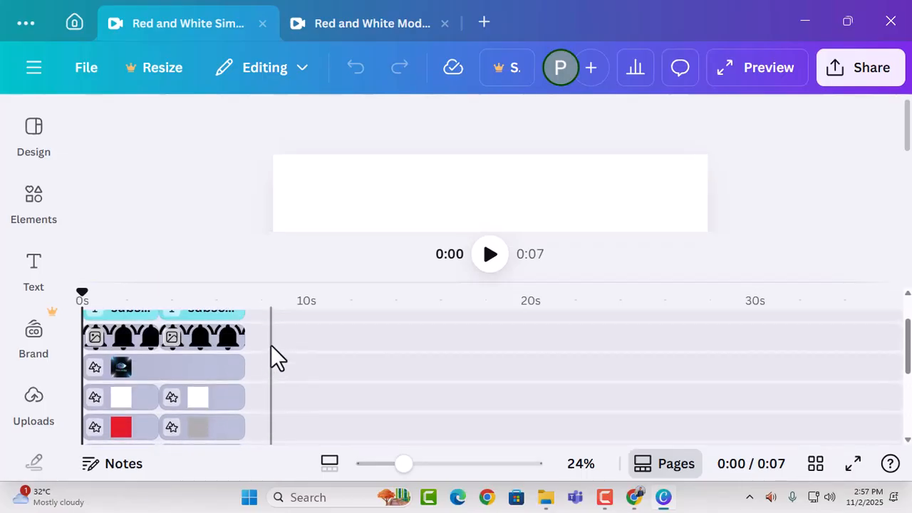
left_click(135, 329)
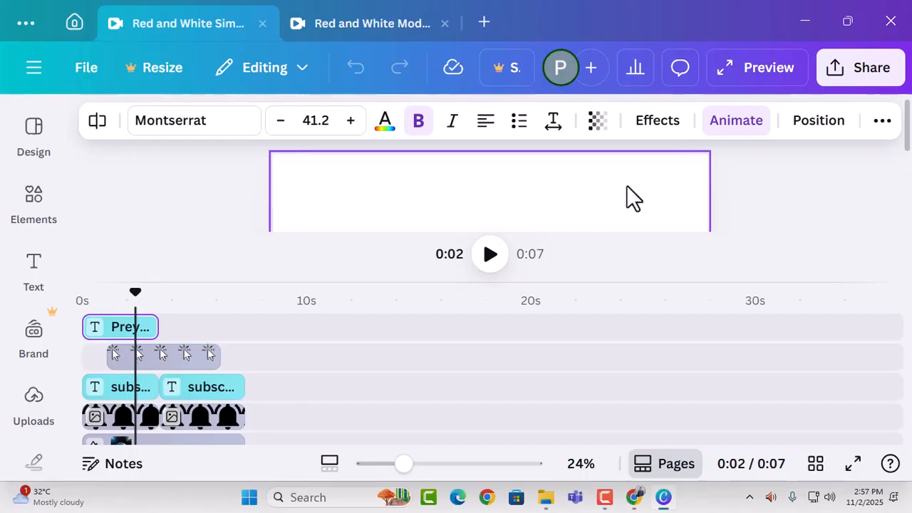
scroll(626, 185, "down", 2)
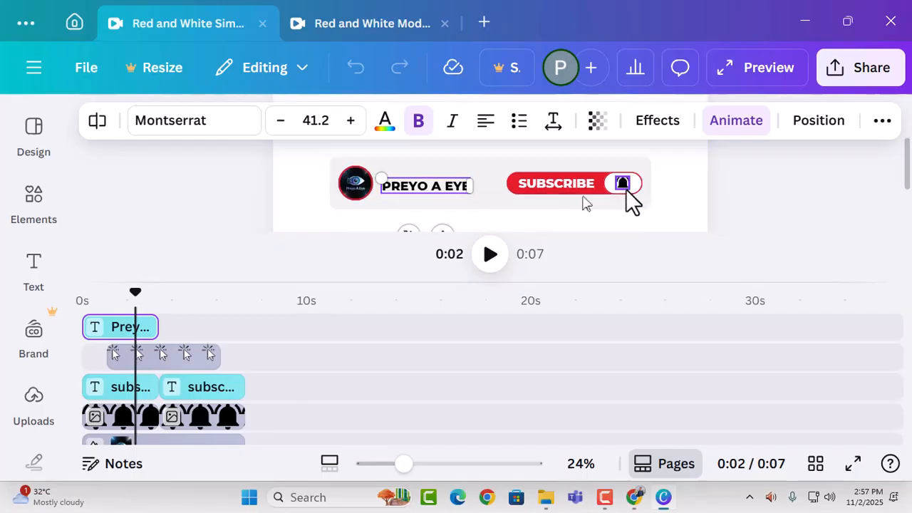
double_click(460, 188)
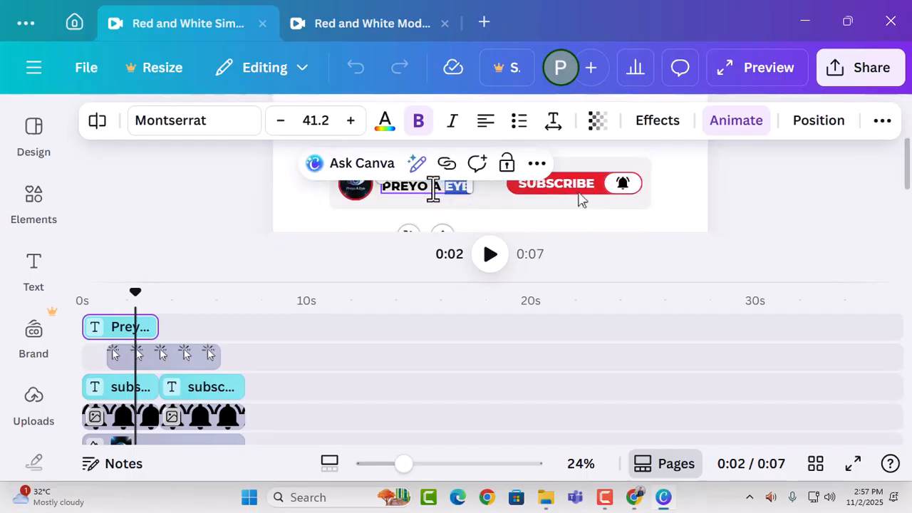
left_click_drag(433, 190, 460, 191)
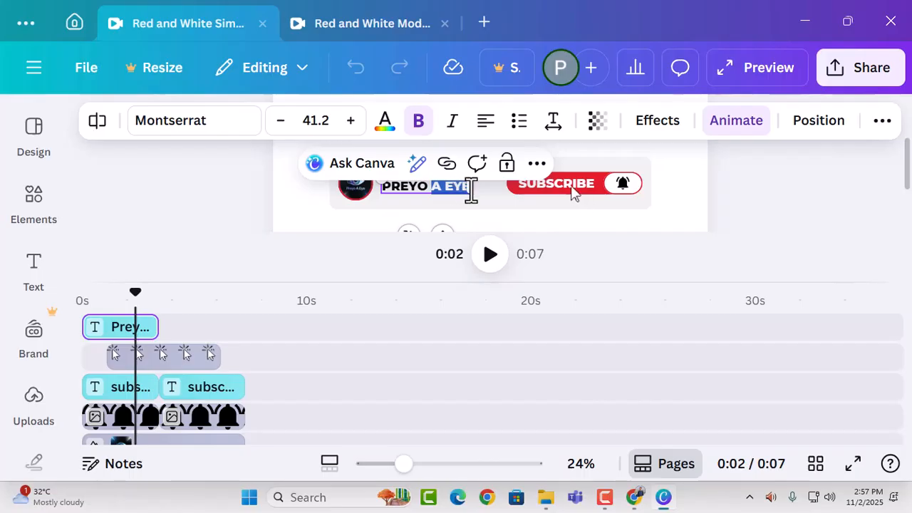
type("PROMO")
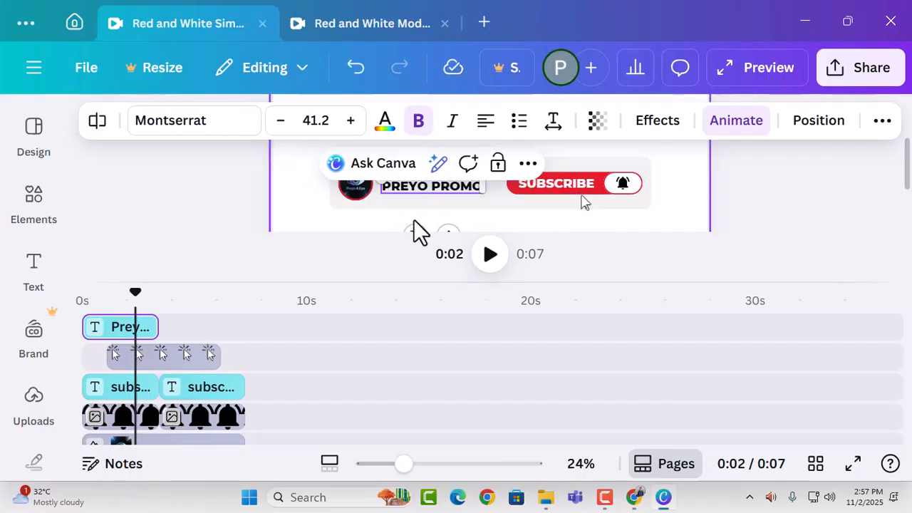
left_click(243, 196)
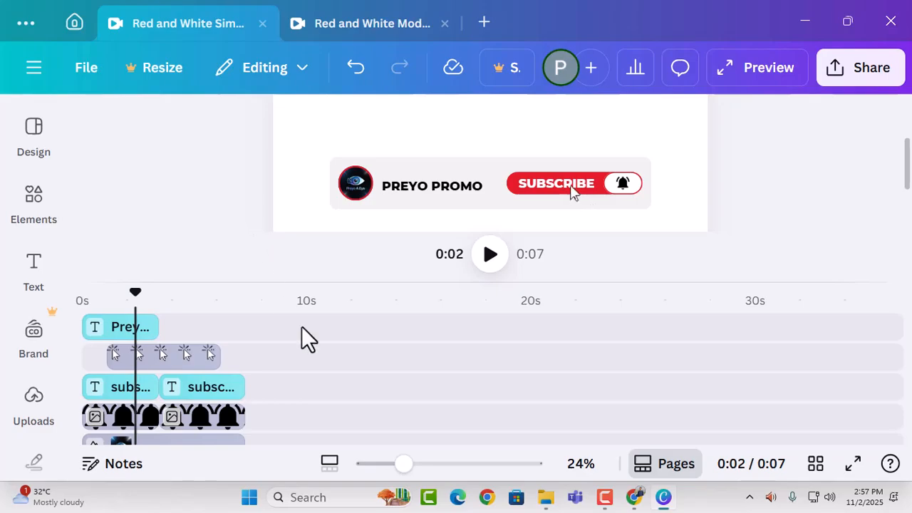
Replace the round logo with the white-background Preyo Promo logo image from the logo&banner folder.
left_click(545, 498)
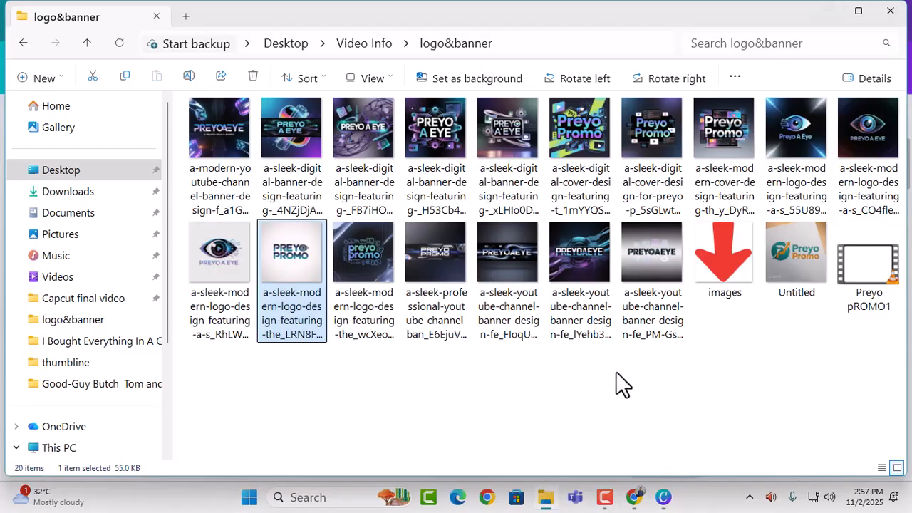
left_click_drag(336, 282, 359, 215)
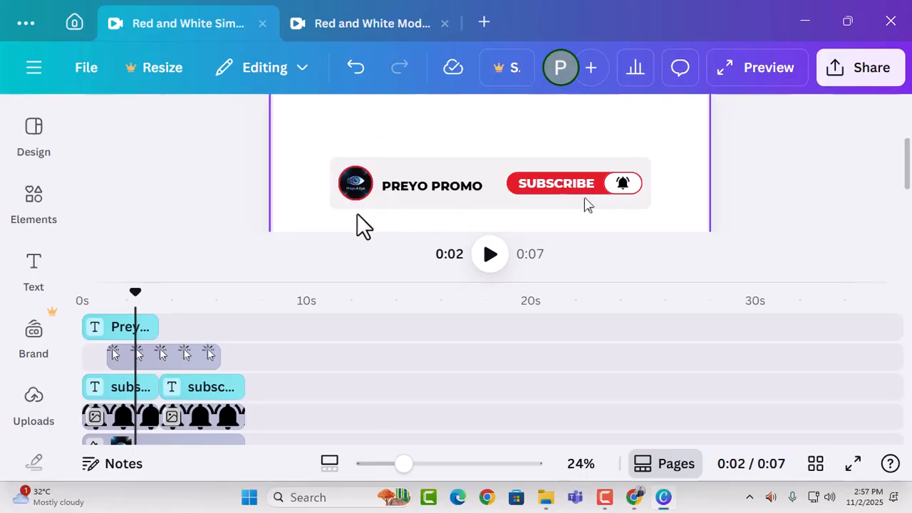
left_click_drag(463, 225, 359, 202)
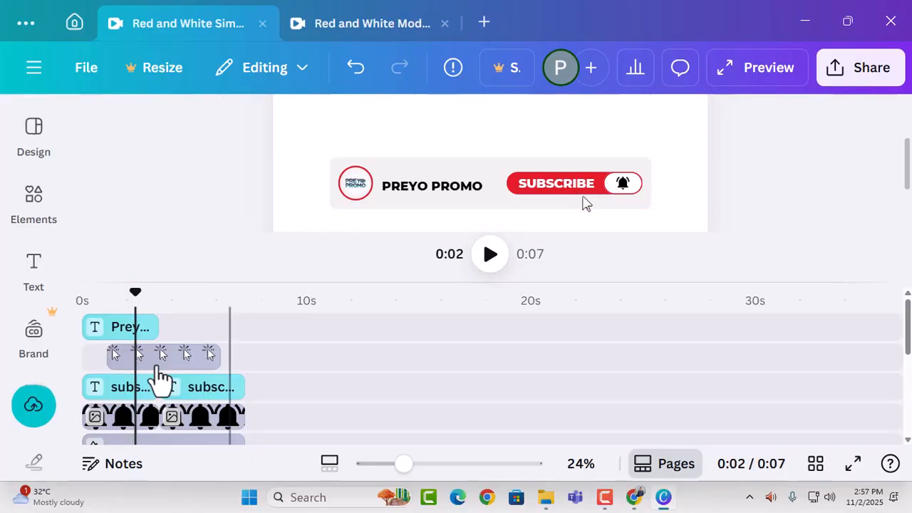
Examine the timeline layers to compare how long the name text, cursor, bell, logo and background clips run.
scroll(360, 344, "down", 5)
scroll(299, 367, "down", 2)
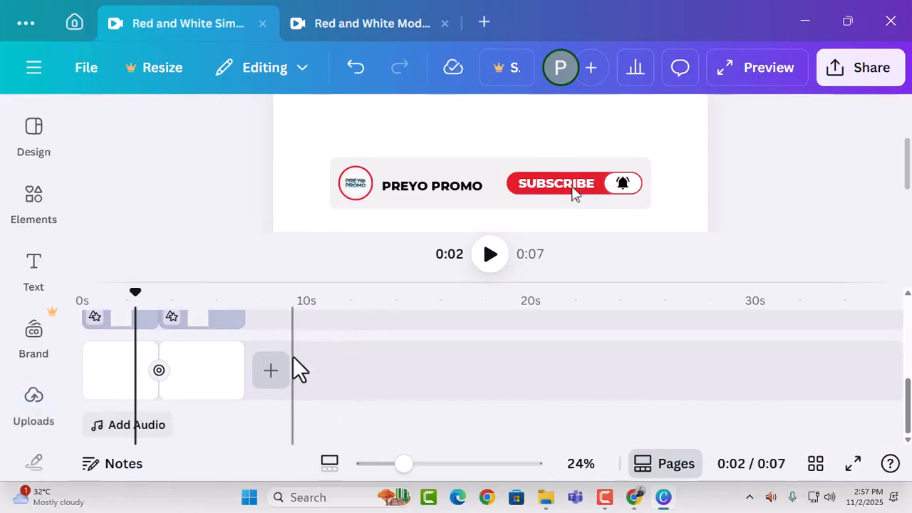
scroll(246, 359, "up", 5)
scroll(242, 355, "up", 1)
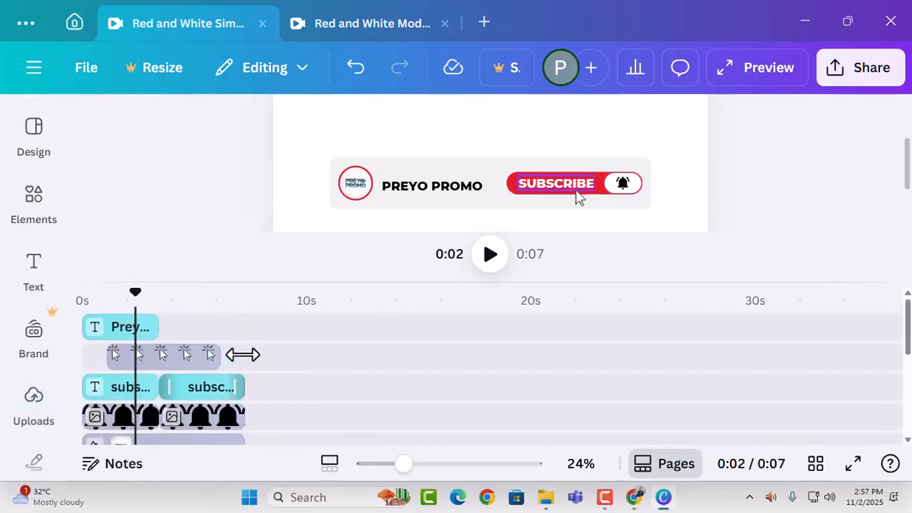
scroll(244, 353, "down", 3)
left_click(245, 354)
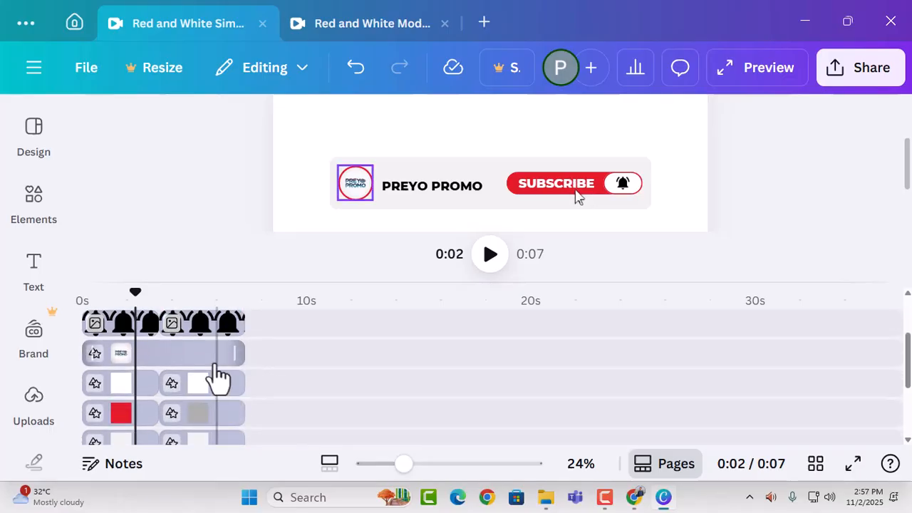
scroll(208, 368, "down", 3)
scroll(208, 367, "up", 3)
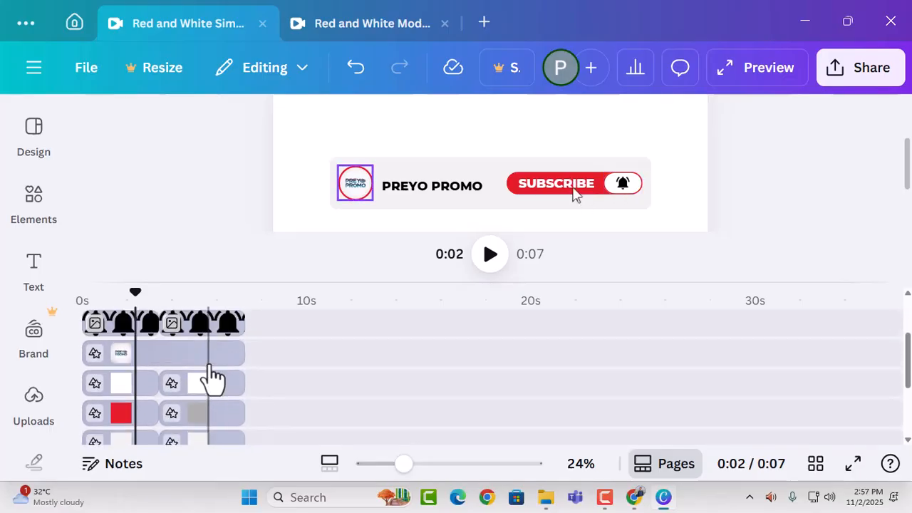
scroll(209, 369, "up", 3)
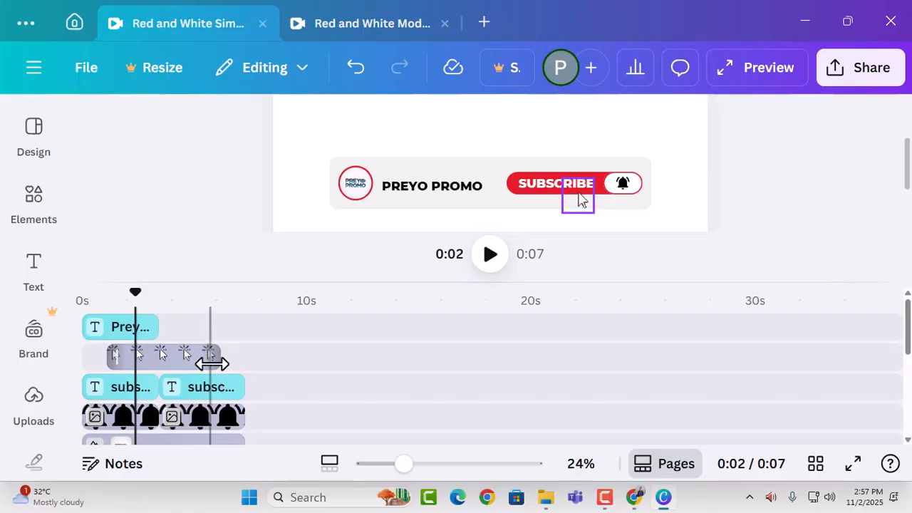
Return the playhead to the start and play the video to check the new name and logo.
left_click(79, 292)
scroll(303, 370, "down", 3)
scroll(300, 369, "down", 3)
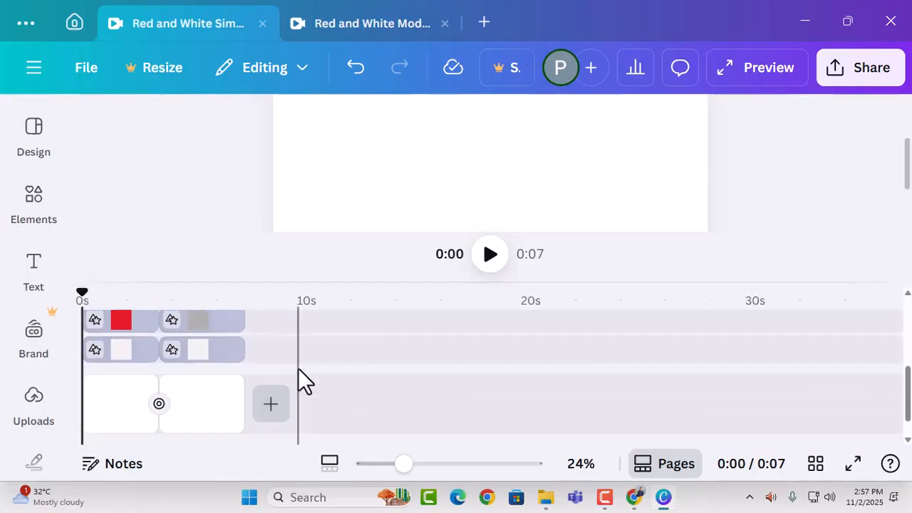
scroll(299, 369, "up", 6)
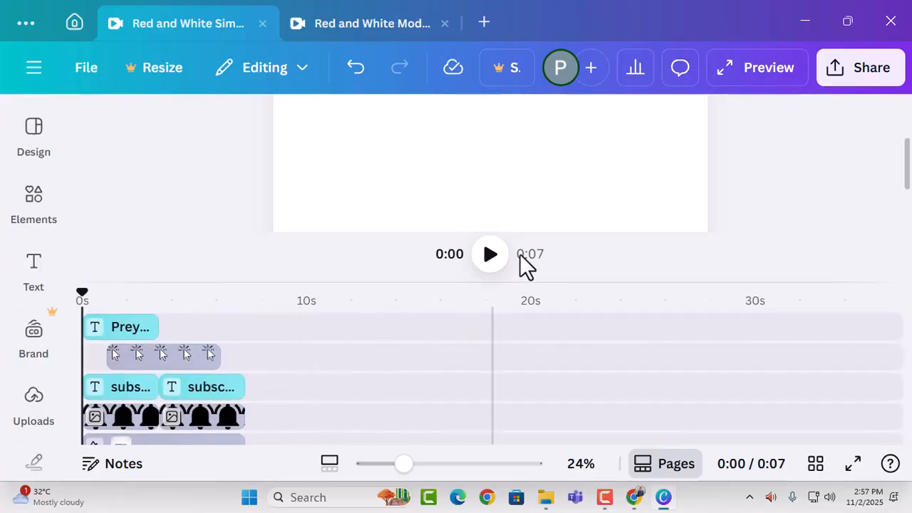
left_click(490, 254)
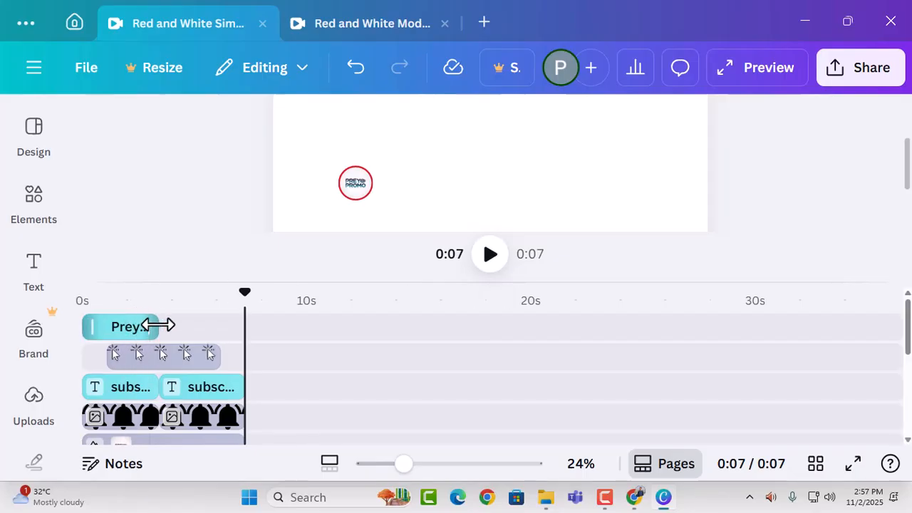
Extend the channel name text clip to the end of the 7-second video and replay it from the beginning.
left_click_drag(157, 325, 244, 325)
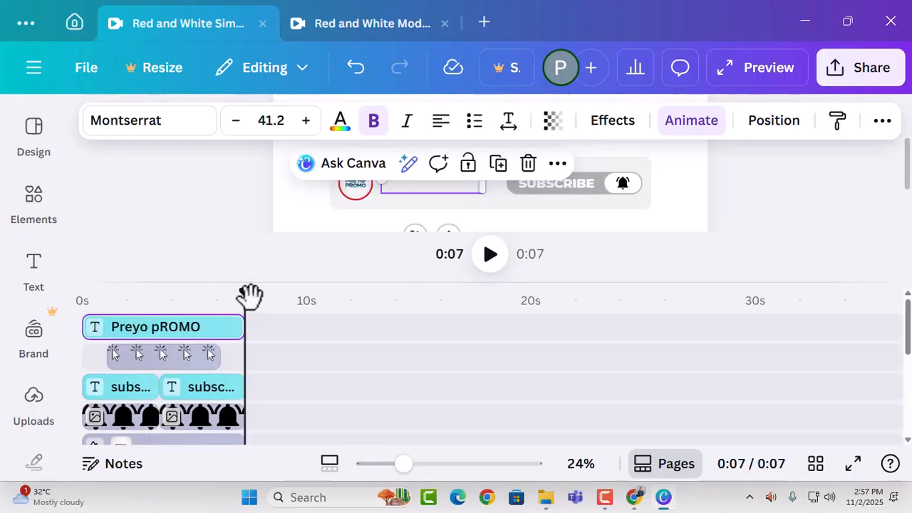
left_click_drag(250, 295, 67, 306)
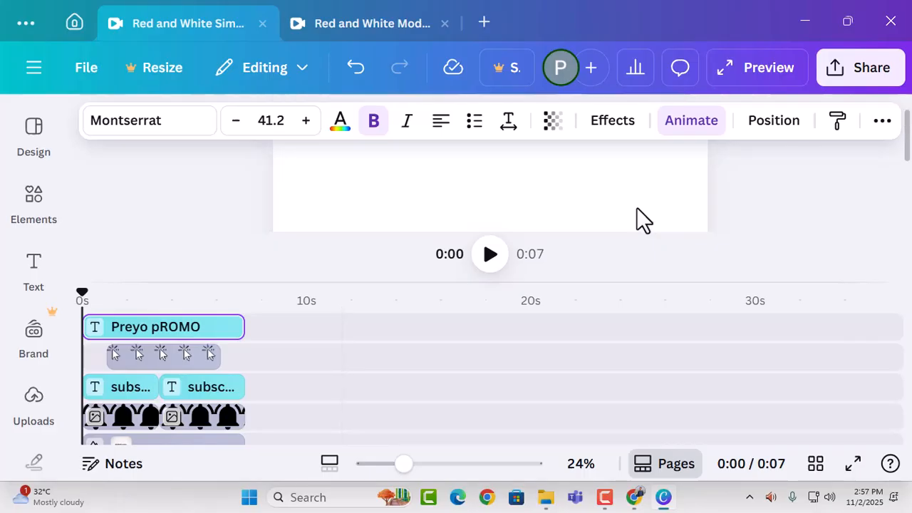
left_click(488, 258)
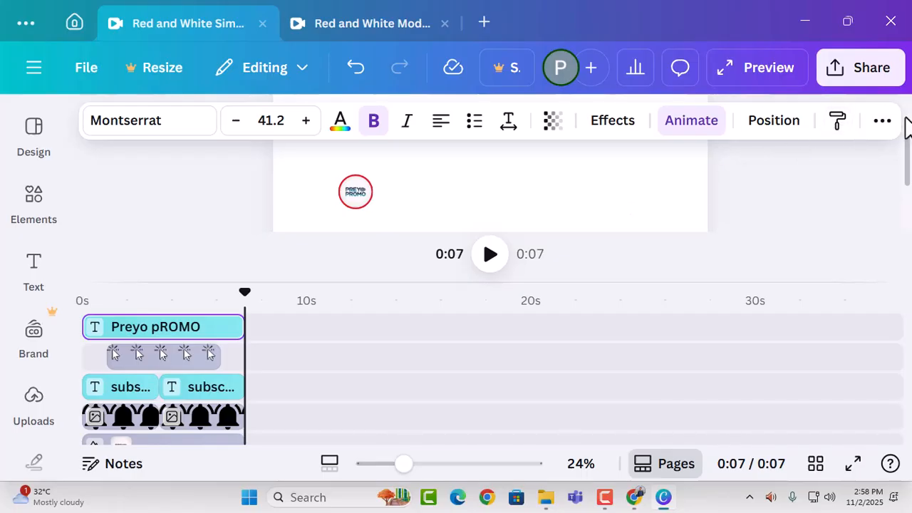
Download the design as an MP4 video at 1080p (HD) quality and minimize the open windows to reveal the desktop.
left_click(865, 71)
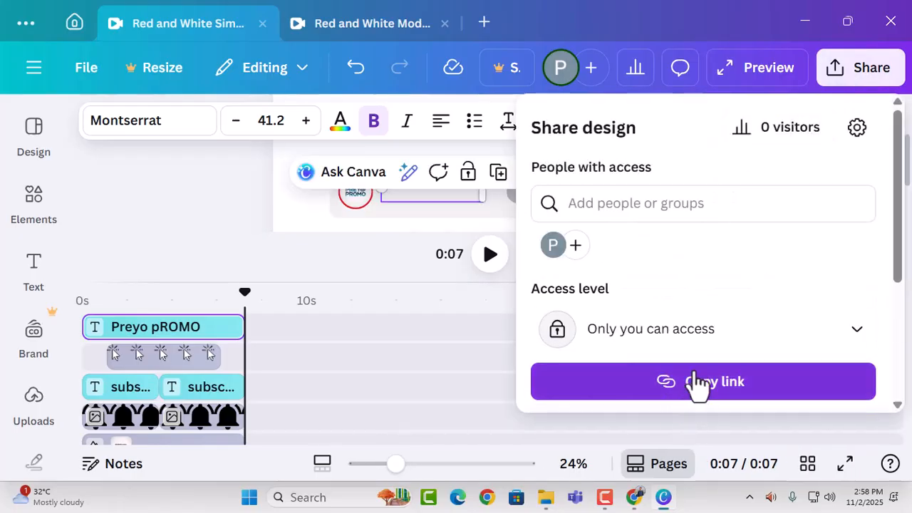
scroll(702, 342, "down", 3)
left_click(573, 267)
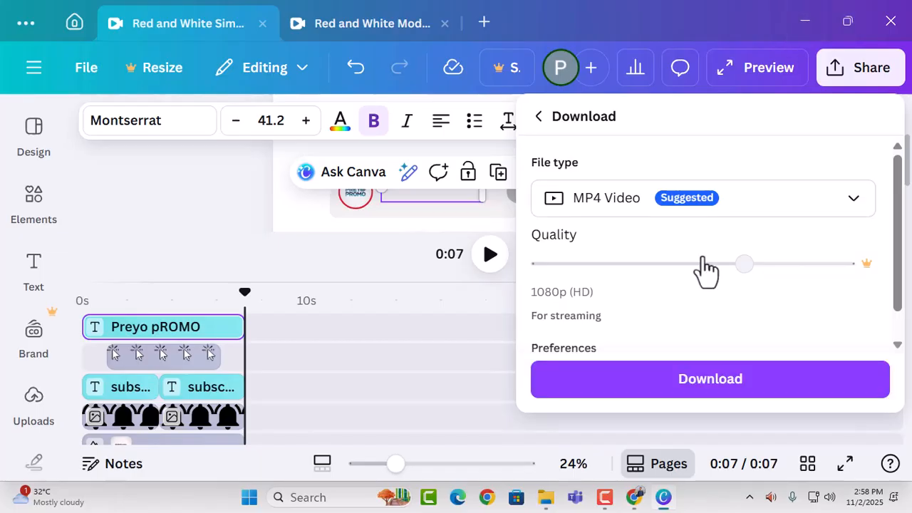
left_click(678, 381)
left_click(798, 23)
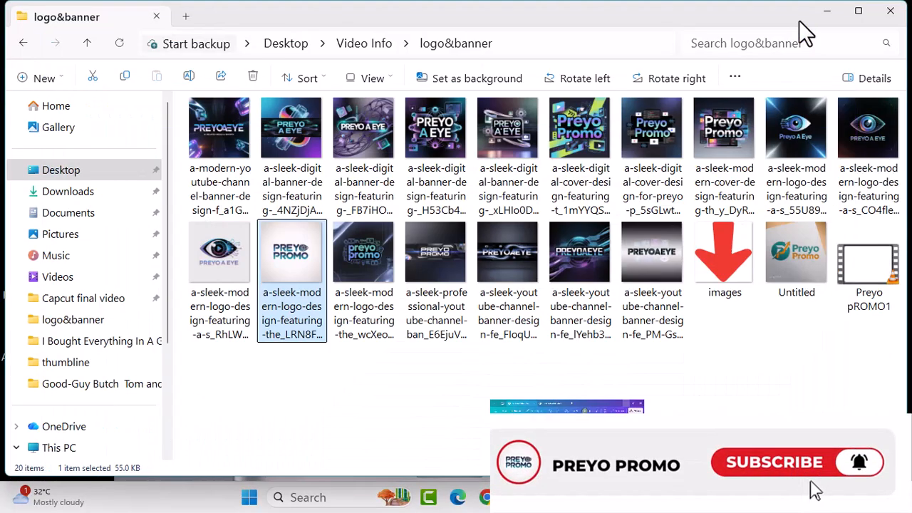
left_click(801, 21)
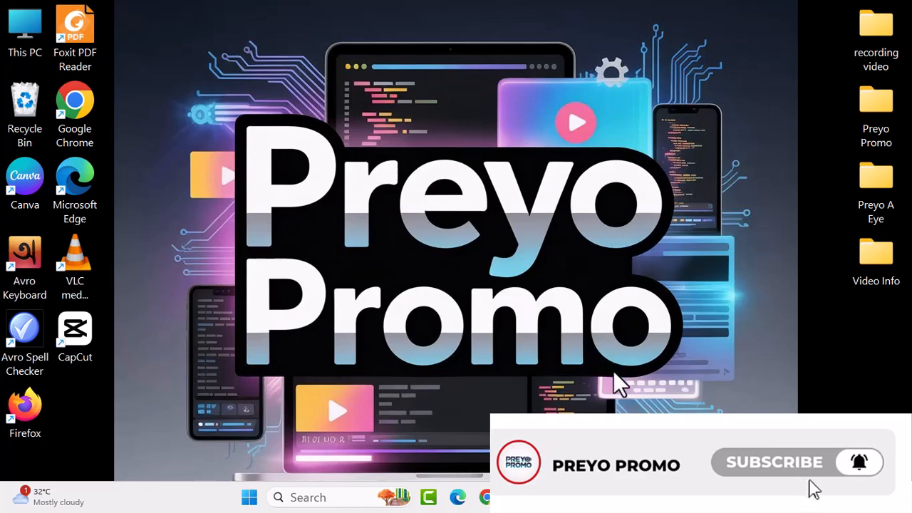